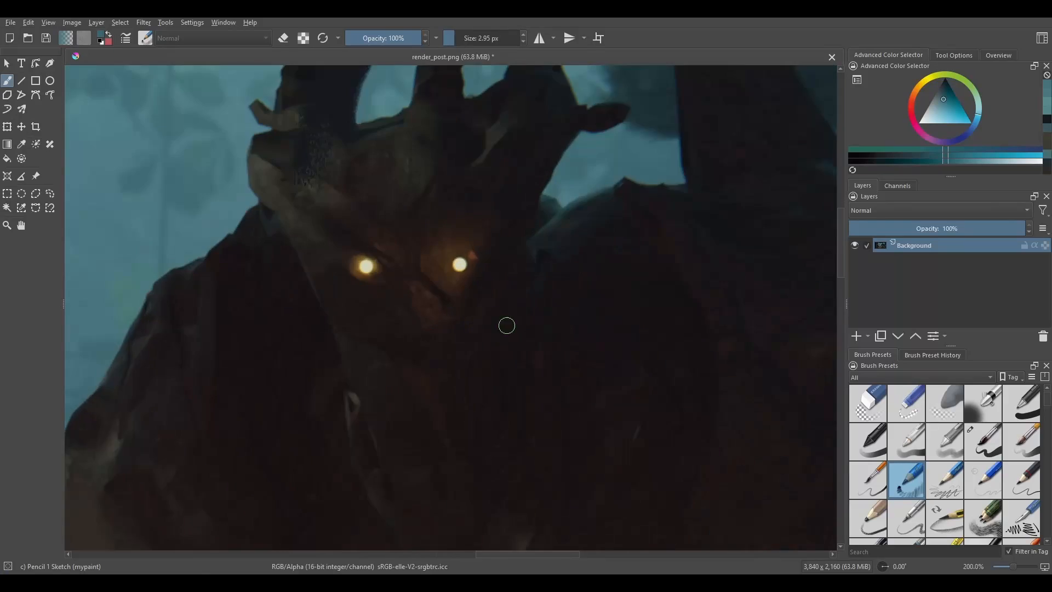
pyautogui.keyDown('ctrl'); pyautogui.scroll(6, 505, 324); pyautogui.keyUp('ctrl')
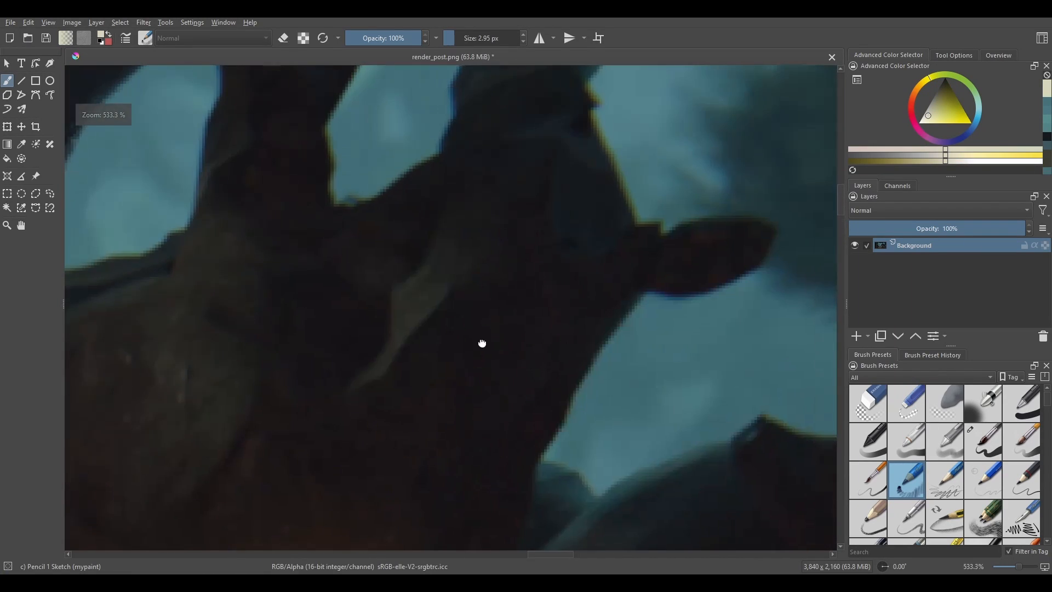
pyautogui.keyDown('ctrl'); pyautogui.scroll(-5, 409, 335); pyautogui.keyUp('ctrl')
pyautogui.keyDown('ctrl'); pyautogui.scroll(5, 357, 392); pyautogui.keyUp('ctrl')
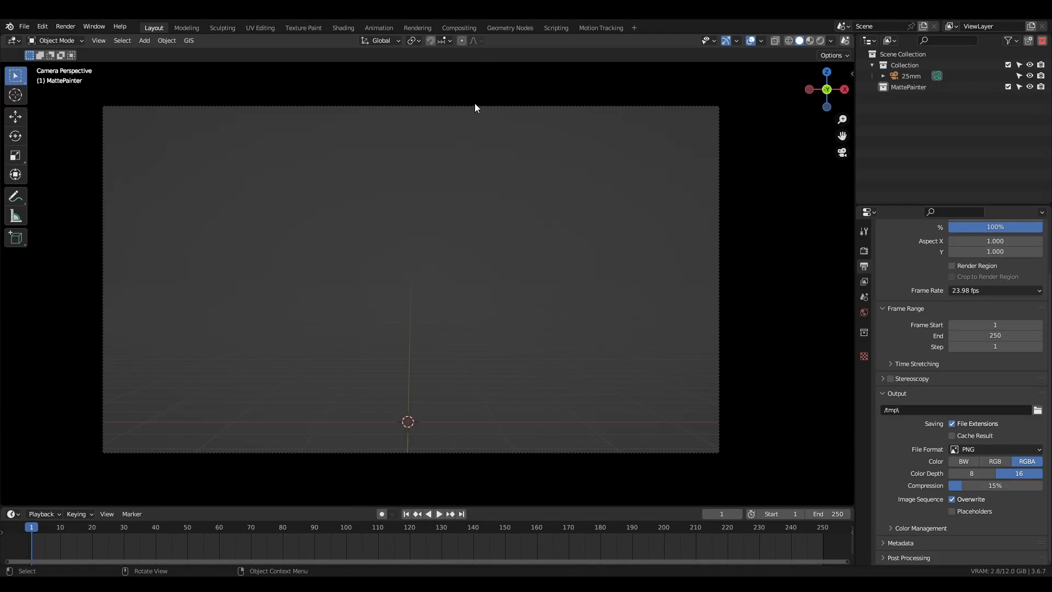
# - In Blender's compositing workspace, show the Dream Textures settings and choose the stabilityai/stable-diffusion-2-1 model
pyautogui.click(454, 28)
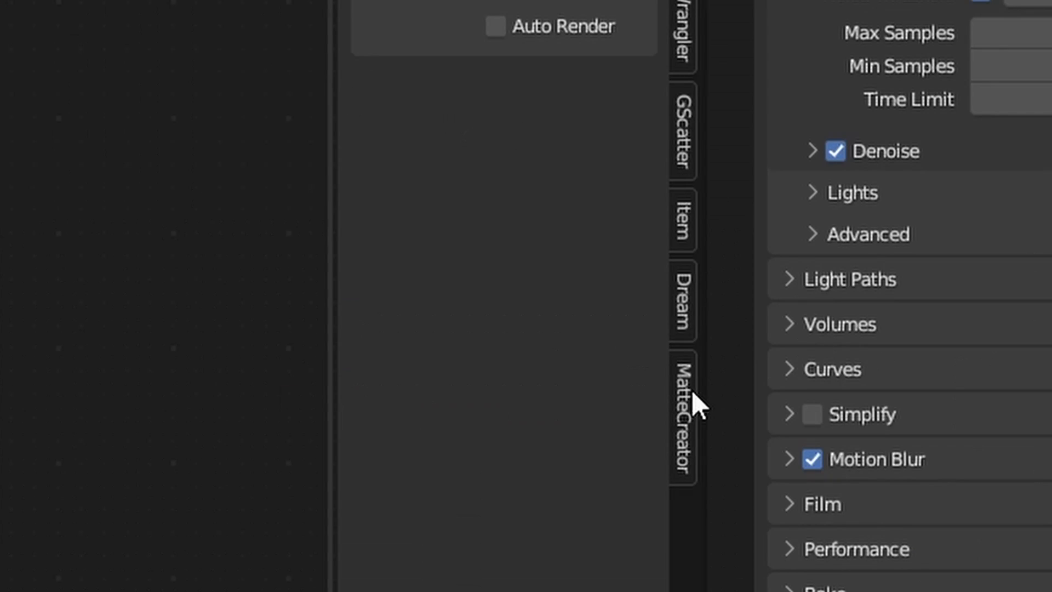
pyautogui.click(677, 315)
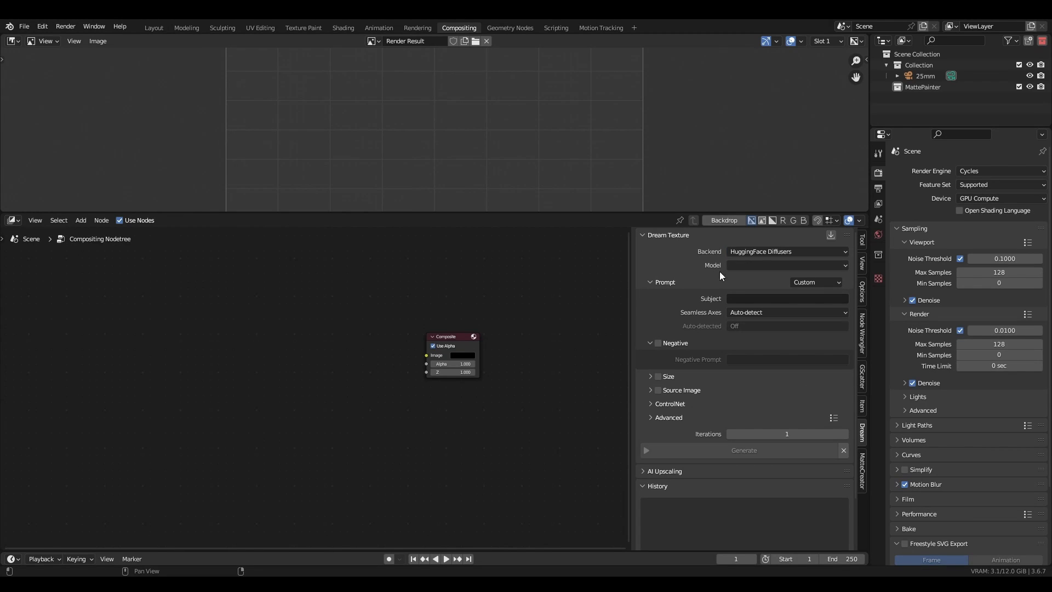
pyautogui.click(745, 266)
pyautogui.click(784, 296)
# - Enter the prompt subject "oil painting, brush strokes, digital painting, highly textural"
pyautogui.click(744, 299)
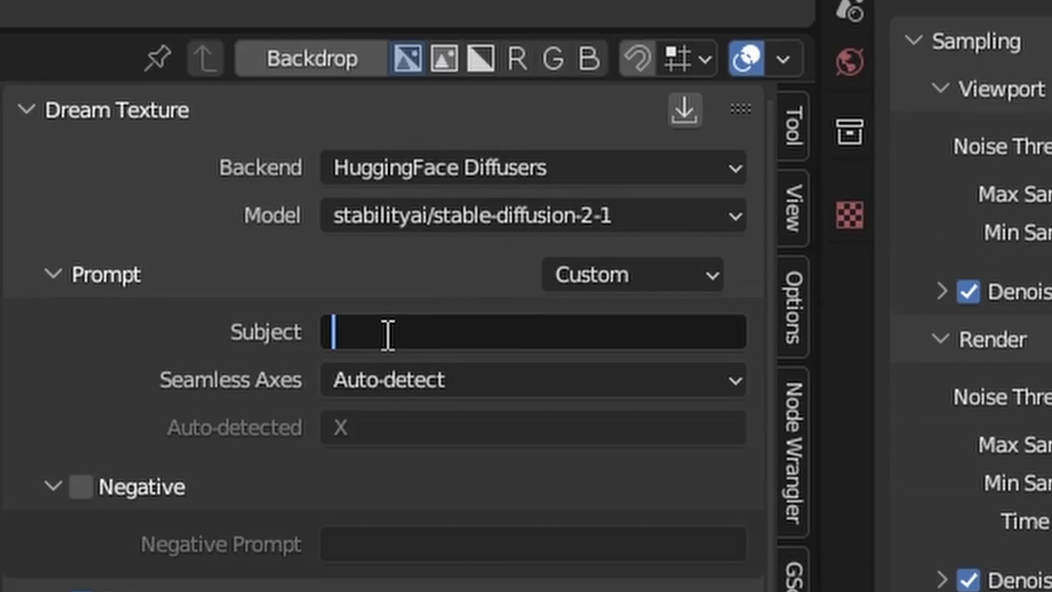
pyautogui.write('oil painting, brush strokes, digital paint')
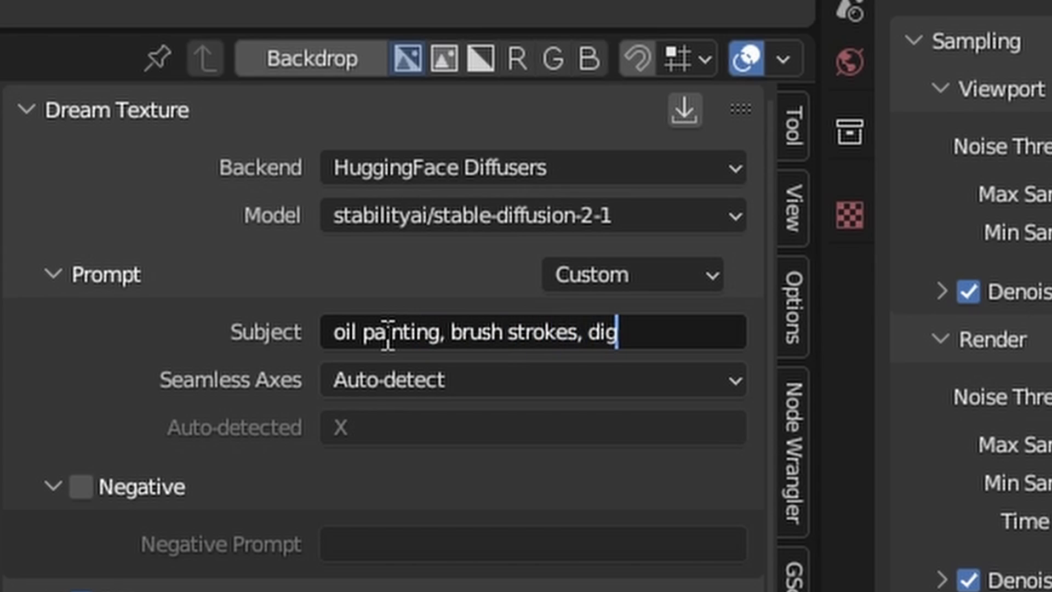
pyautogui.write('ing, highly textural')
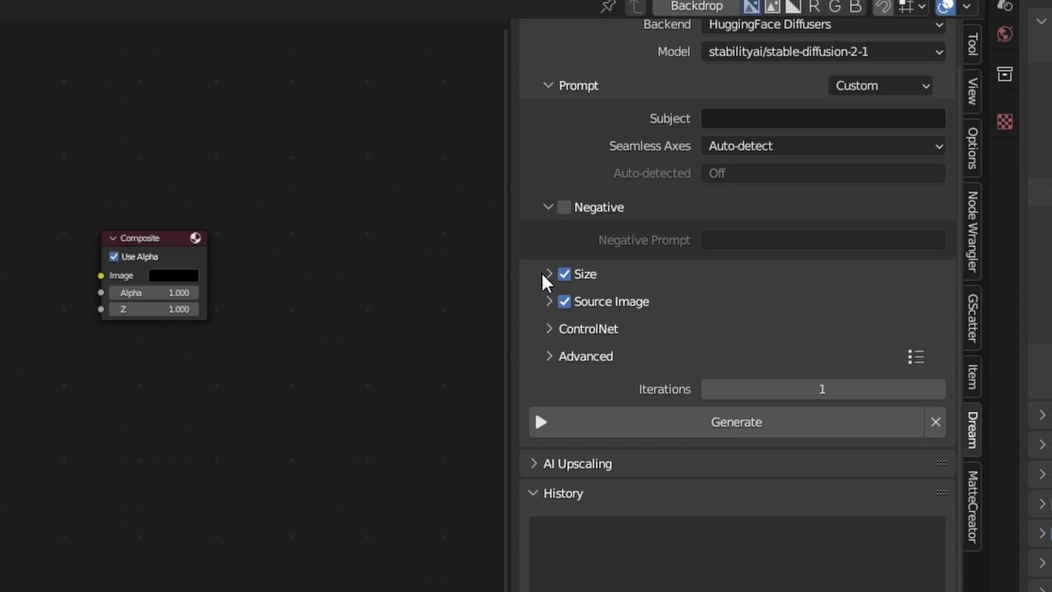
# - Expand the Size settings and set the output size to 1920 wide by 1080 high
pyautogui.click(548, 274)
pyautogui.click(777, 305)
pyautogui.write('1920')
pyautogui.press('Tab')
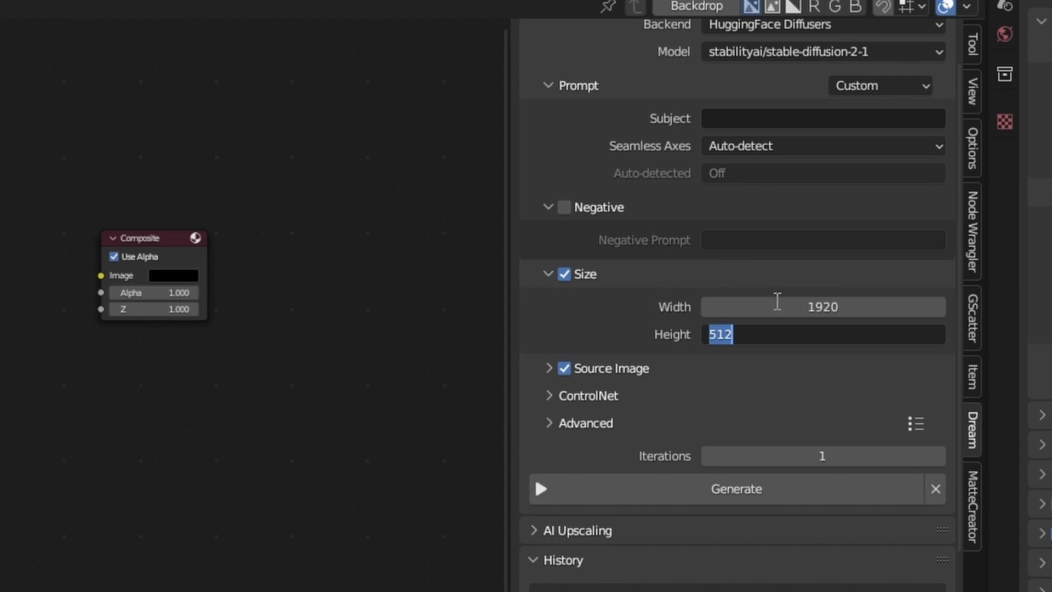
pyautogui.write('1080')
pyautogui.press('Return')
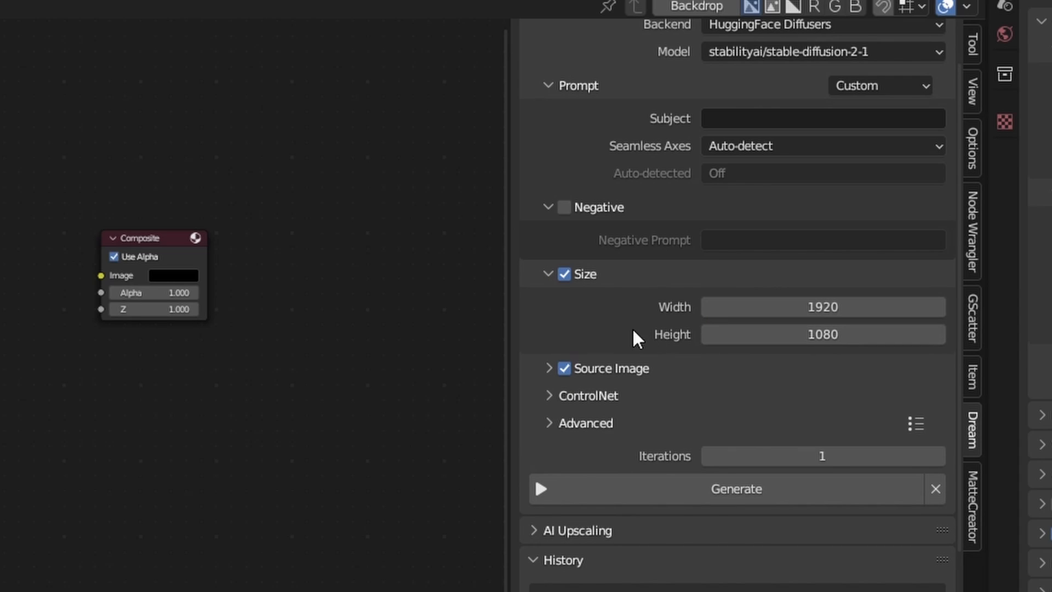
# - Halve both output dimensions to a width of 960 and a height of 540
pyautogui.click(798, 306)
pyautogui.click(798, 306)
pyautogui.write('/2')
pyautogui.press('Return')
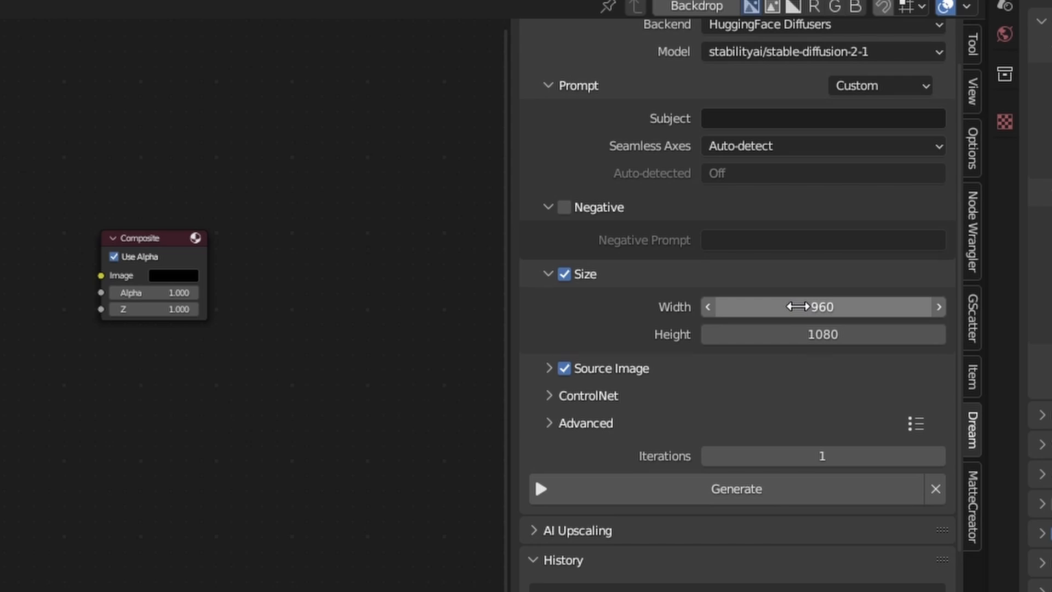
pyautogui.click(827, 324)
pyautogui.click(843, 328)
pyautogui.write('/2')
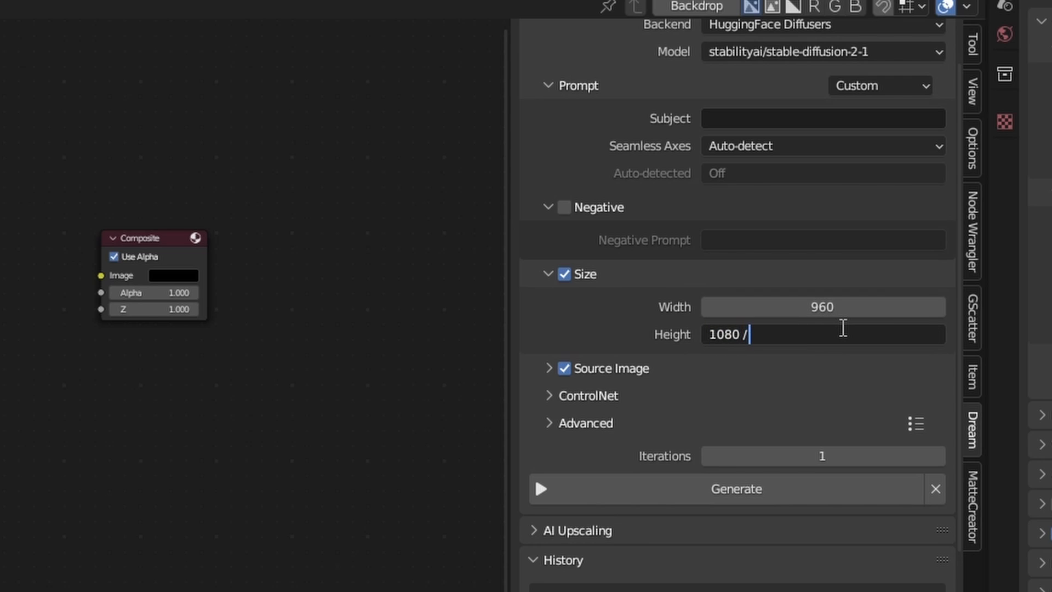
pyautogui.press('Return')
# - Expand the Source Image settings and browse for an image file to use as the source
pyautogui.click(546, 369)
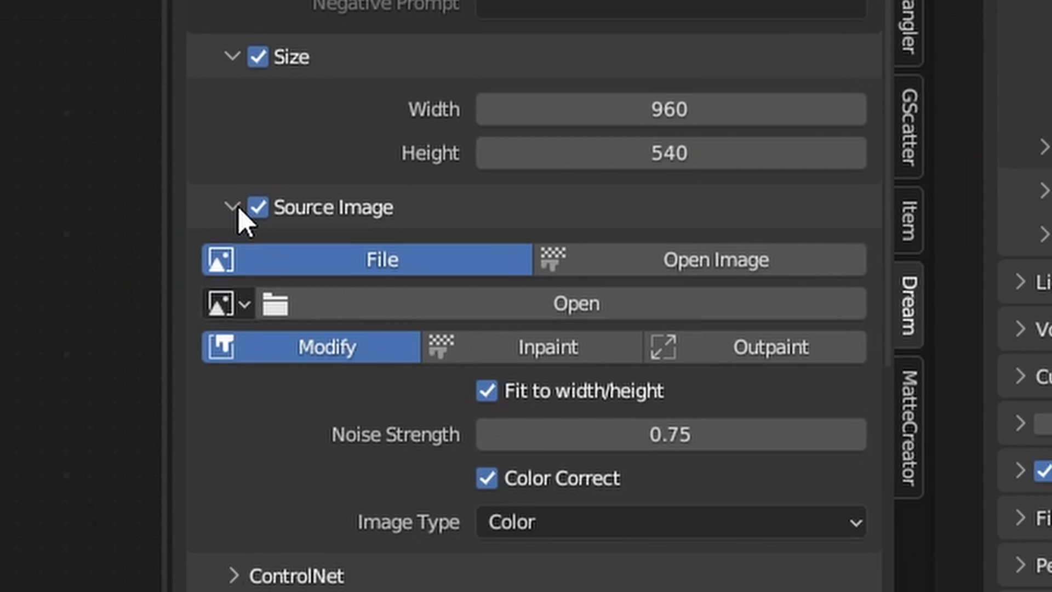
pyautogui.click(378, 292)
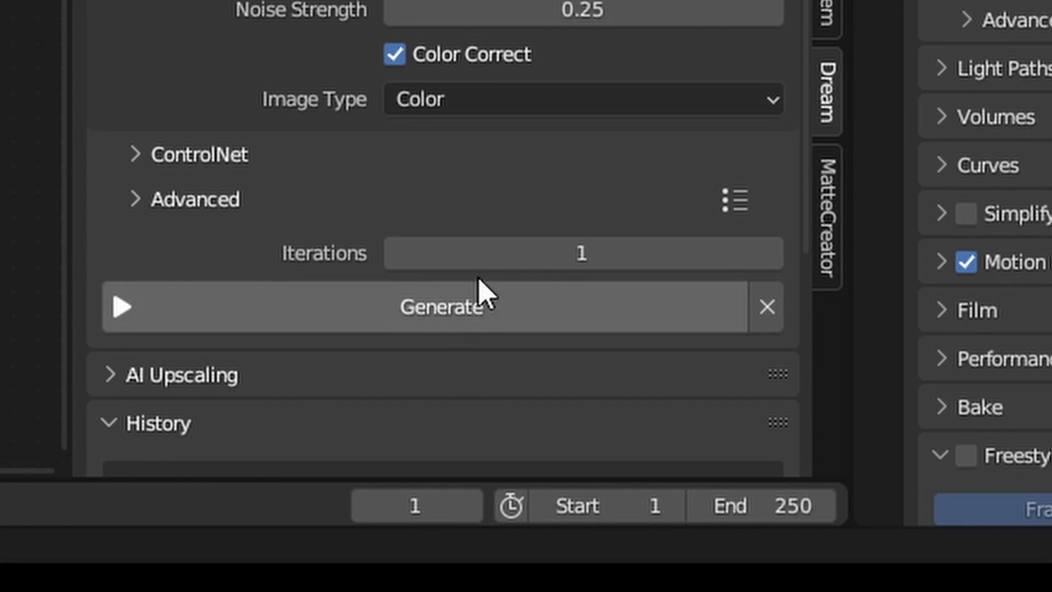
# - Set the iterations to 4 and generate the images
pyautogui.click(773, 255)
pyautogui.click(773, 255)
pyautogui.click(774, 255)
pyautogui.scroll(-2, 353, 206)
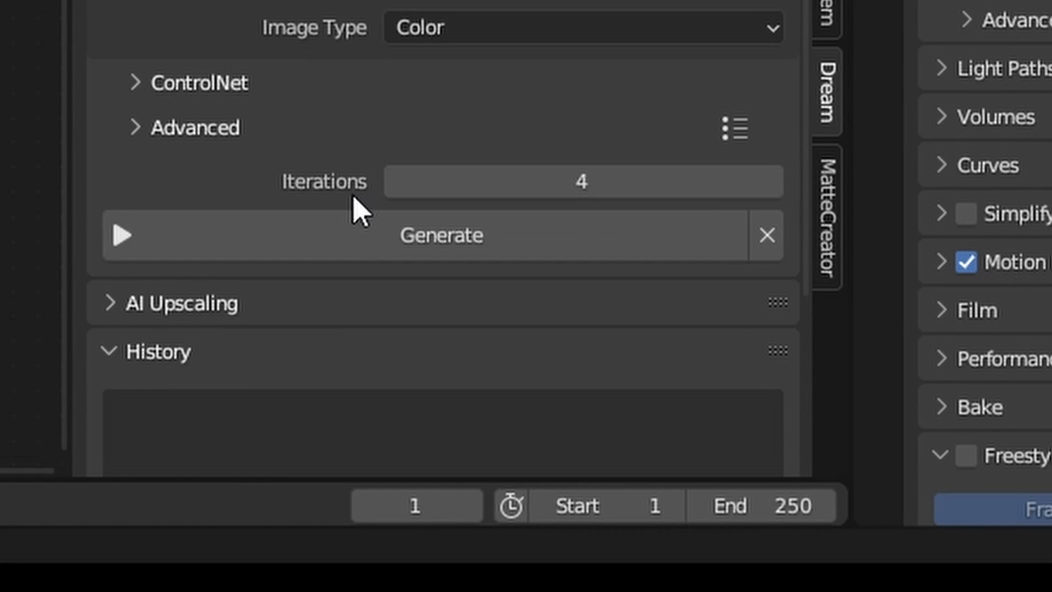
pyautogui.scroll(1, 405, 244)
pyautogui.click(451, 265)
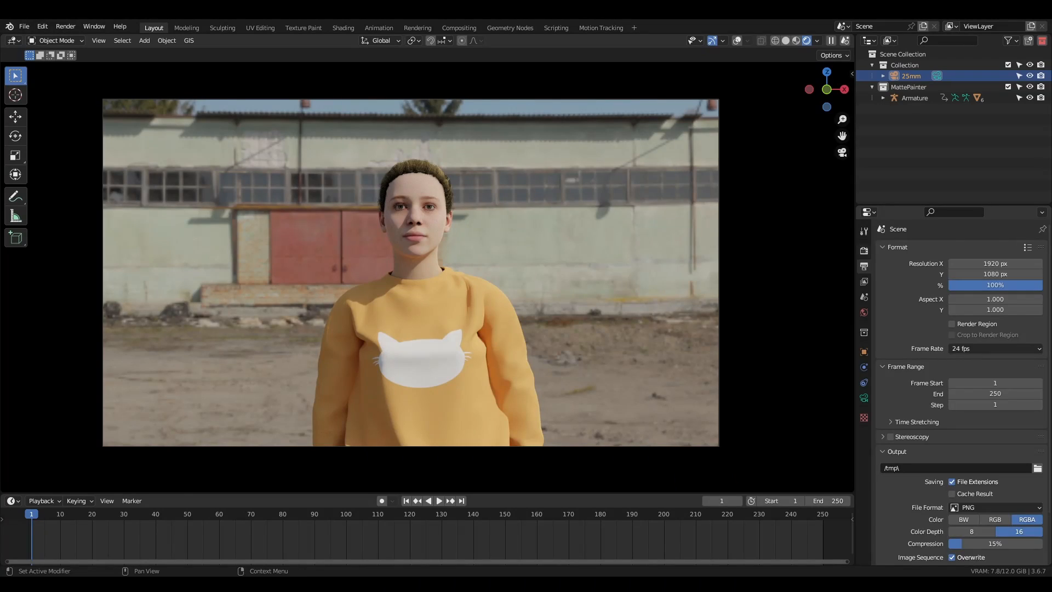
# - Enable a transparent film background in the scene's render settings
pyautogui.click(864, 251)
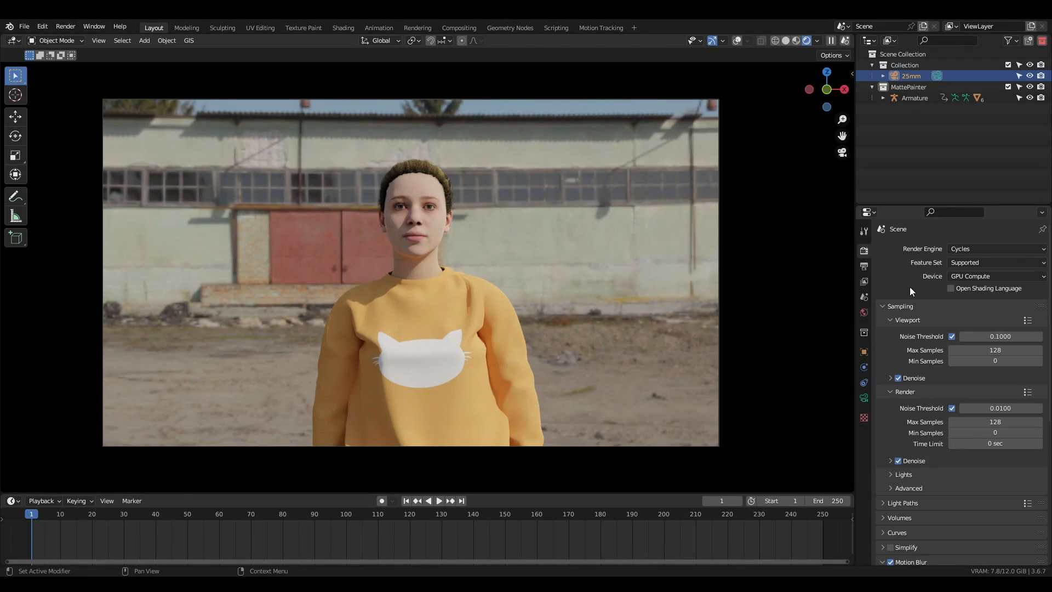
pyautogui.scroll(-10, 915, 333)
pyautogui.click(887, 406)
pyautogui.scroll(-3, 904, 428)
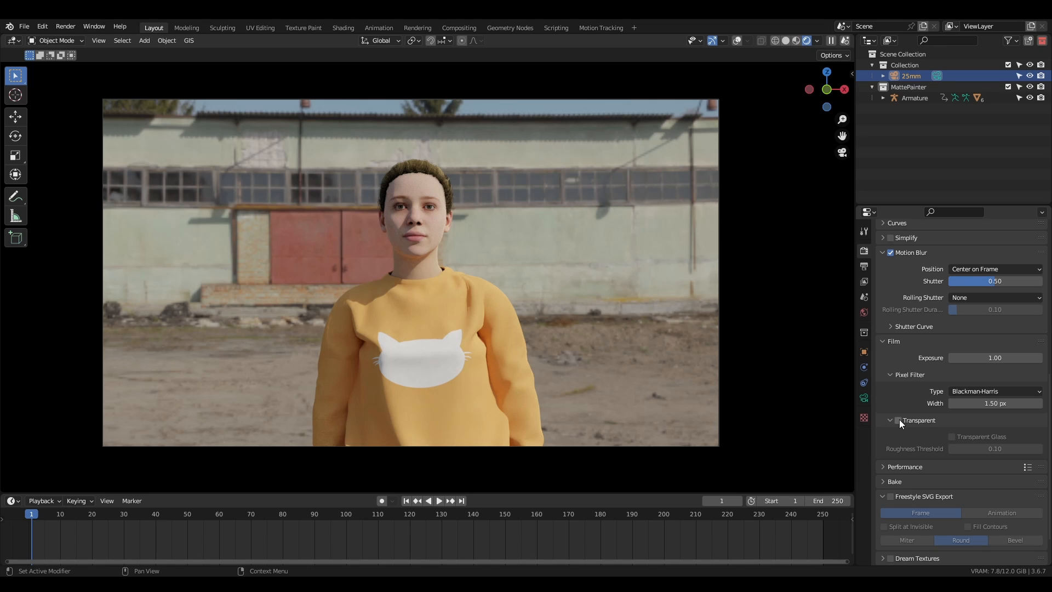
pyautogui.click(898, 420)
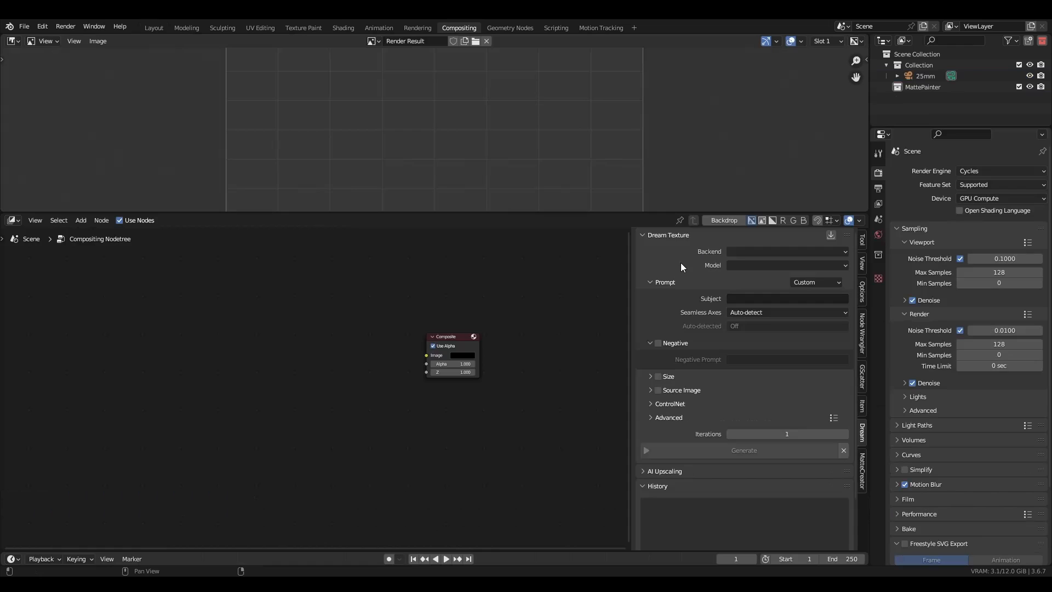
# - Choose the stabilityai/stable-diffusion-2-1-base model for the Dream Textures generation
pyautogui.click(746, 266)
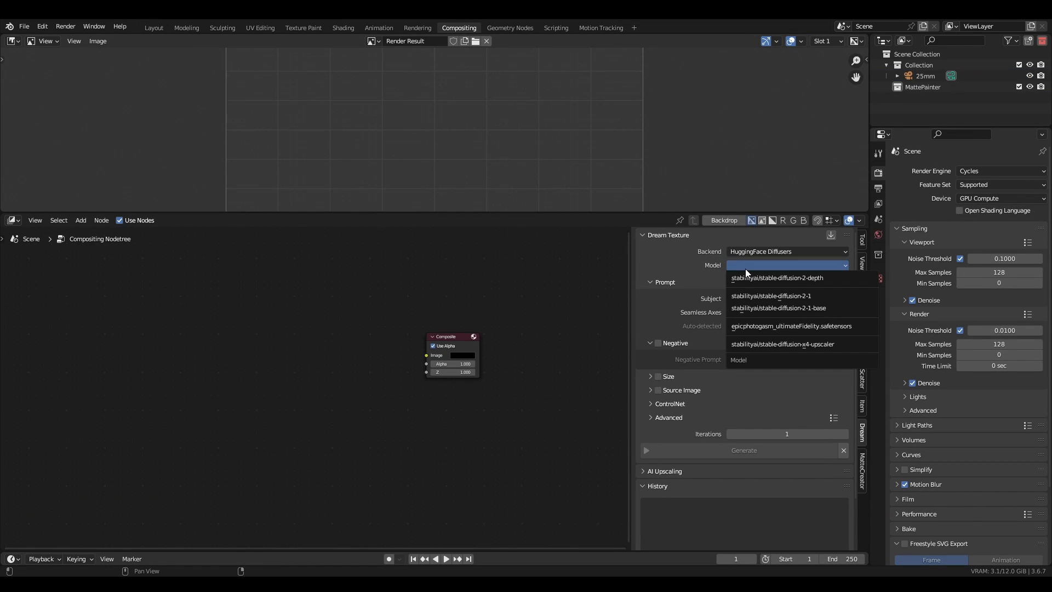
pyautogui.click(781, 308)
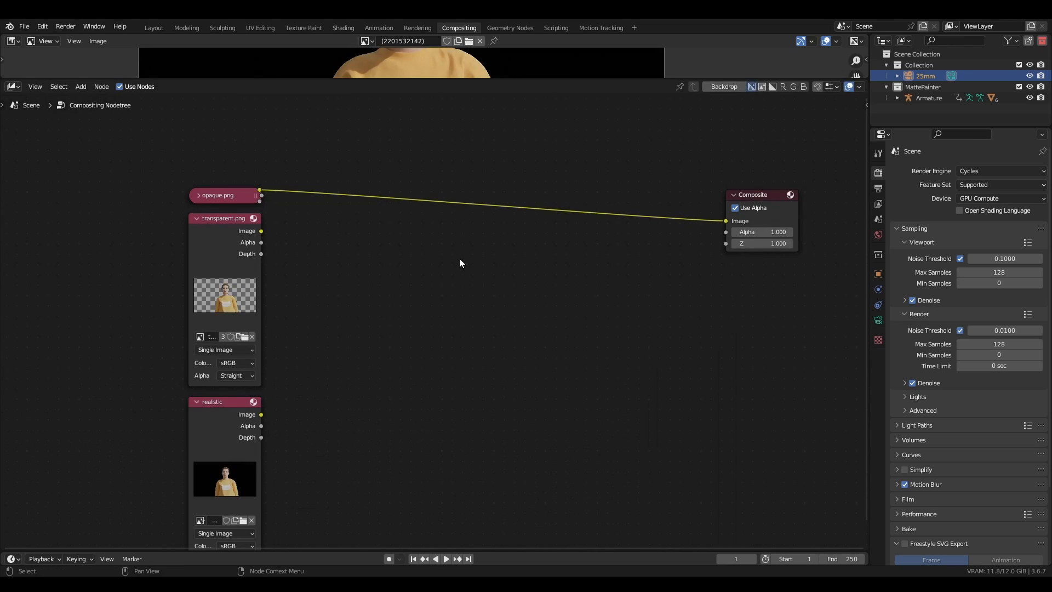
# - Add a Mix node to the compositor, fed by the image output of the "realistic" node
pyautogui.hotkey('shift', 'a')
pyautogui.moveTo(261, 414); pyautogui.dragTo(412, 322)
pyautogui.write('mix')
pyautogui.press('Down')
pyautogui.press('Return')
pyautogui.click(412, 323)
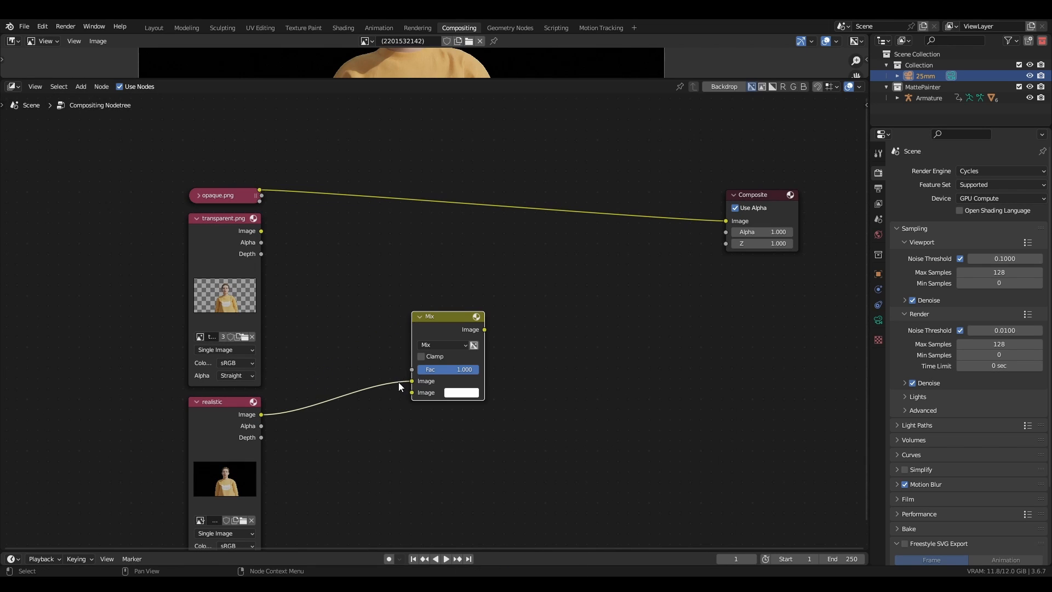
# - Link the "realistic" image to the Mix node's second image input, opaque.png to its first, and transparent.png to its factor
pyautogui.moveTo(411, 381); pyautogui.dragTo(411, 393)
pyautogui.moveTo(261, 190); pyautogui.dragTo(411, 380)
pyautogui.moveTo(261, 231); pyautogui.dragTo(413, 371)
pyautogui.scroll(-2, 422, 387)
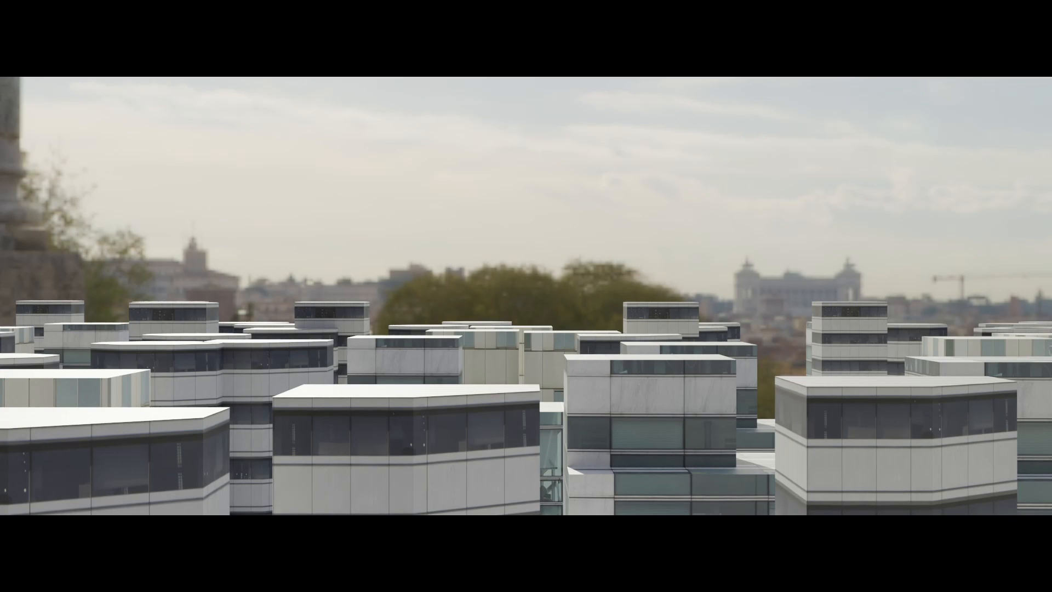
# - Enter the prompt subject "a vast, sprawling post-apocalyptic city, drone establishing"
pyautogui.write('a vast, spraw')
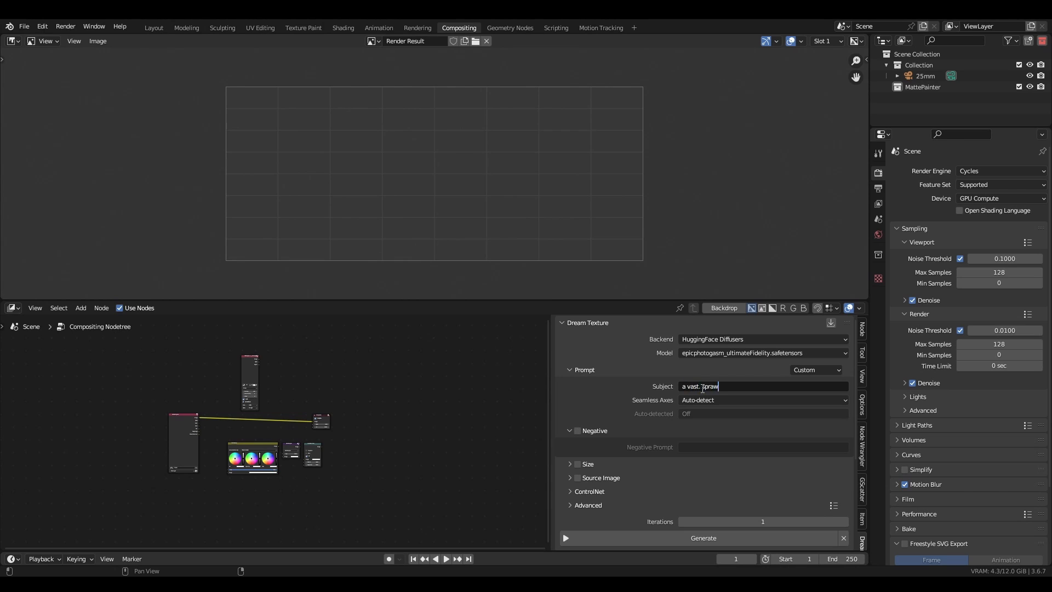
pyautogui.write('ling post-apocalyptic city, drone establishing')
pyautogui.press('Return')
pyautogui.scroll(-1, 584, 446)
# - Enable the custom size and source image options, and set the output size to 1920 by 800
pyautogui.click(577, 442)
pyautogui.click(578, 456)
pyautogui.click(570, 442)
pyautogui.doubleClick(735, 459)
pyautogui.write('1920')
pyautogui.press('Tab')
pyautogui.write('800')
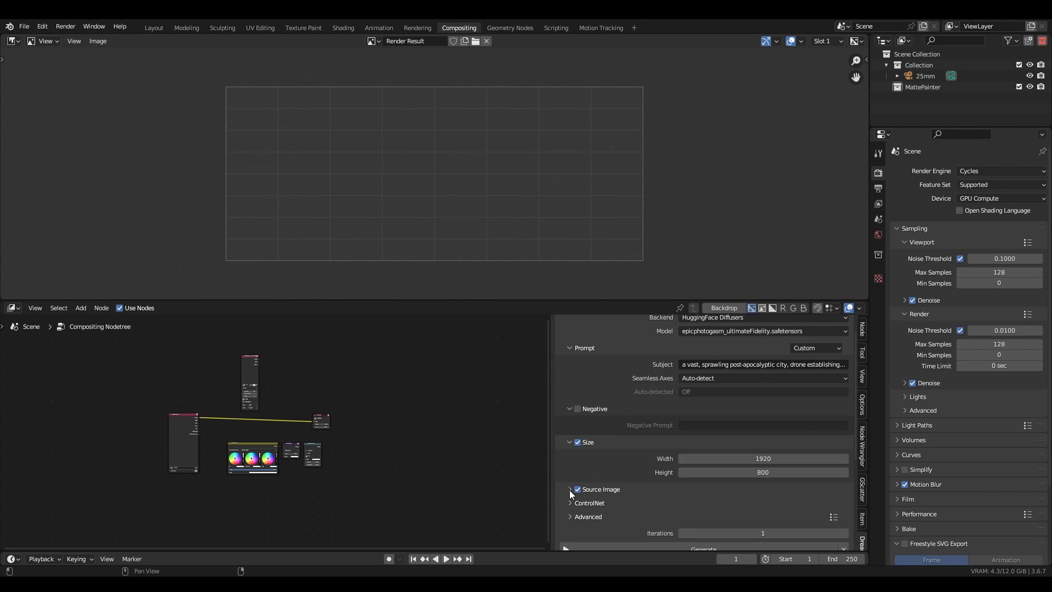
# - Expand the Source Image settings and set the noise strength for city.png to 0.4
pyautogui.click(570, 489)
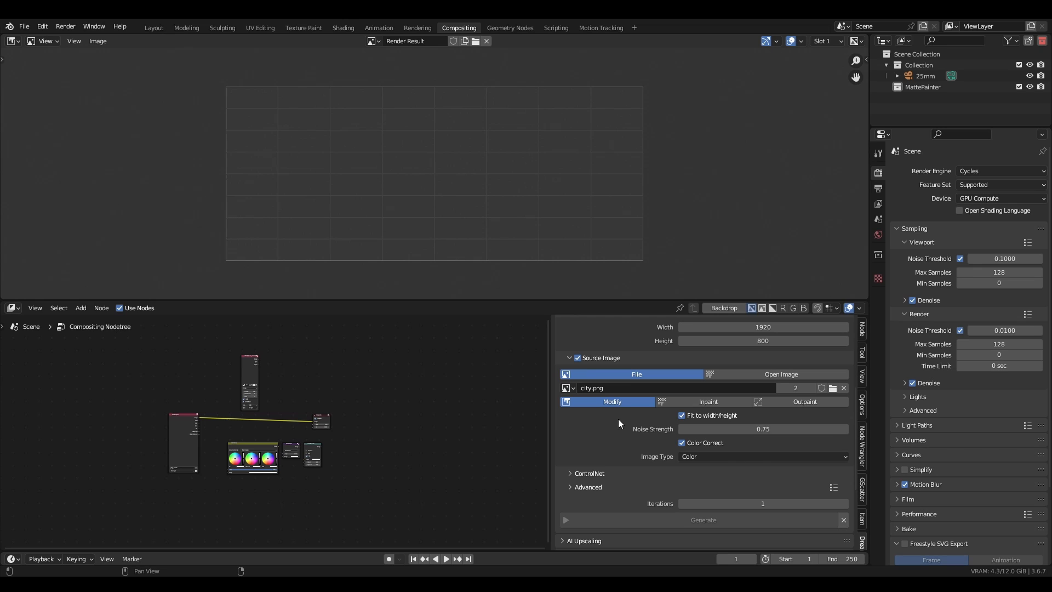
pyautogui.doubleClick(763, 428)
pyautogui.write('0.4')
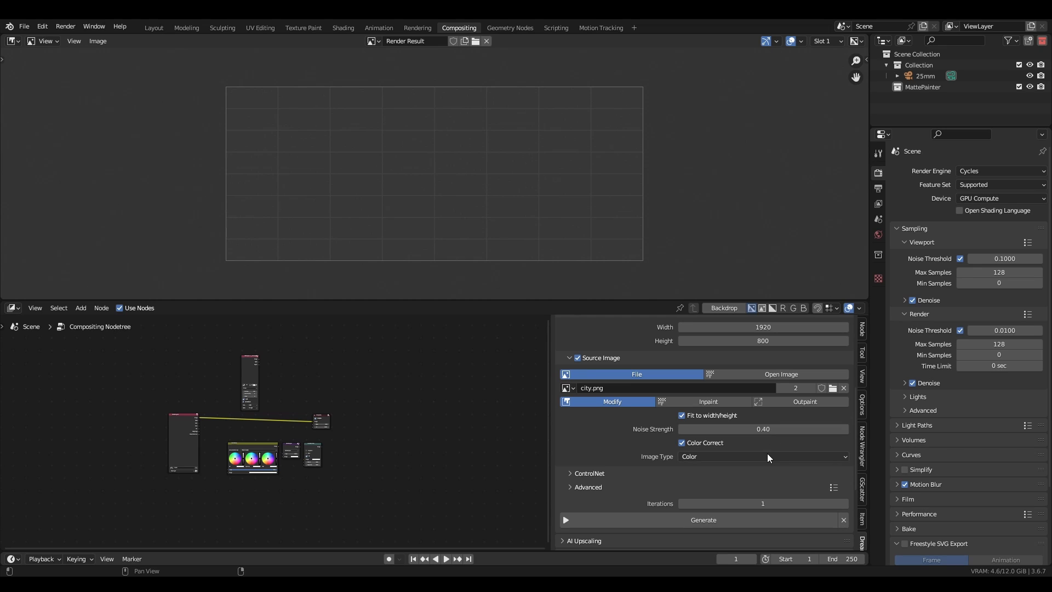
pyautogui.press('Return')
pyautogui.scroll(-1, 663, 431)
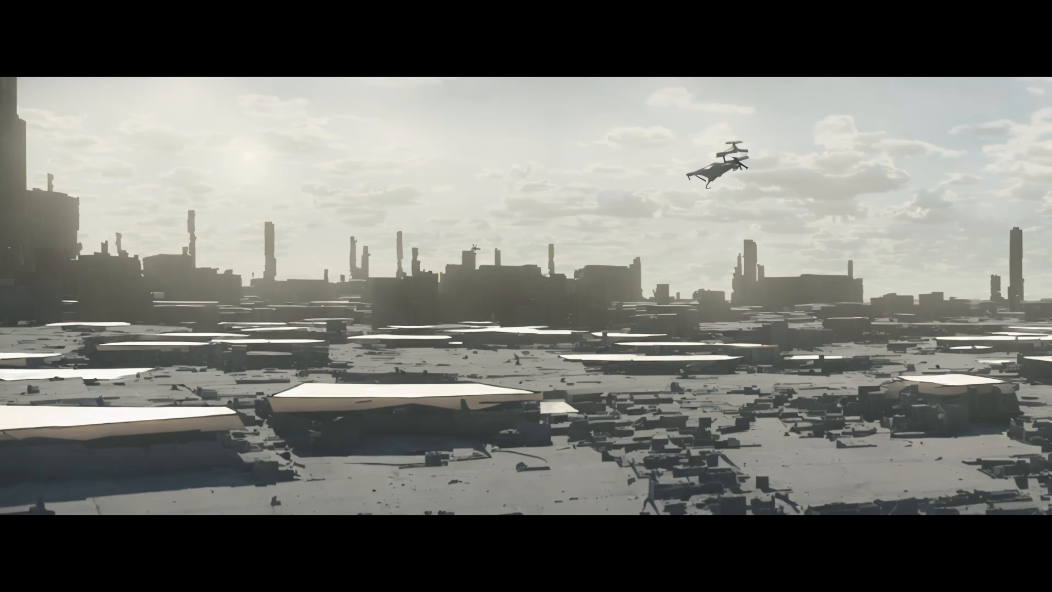